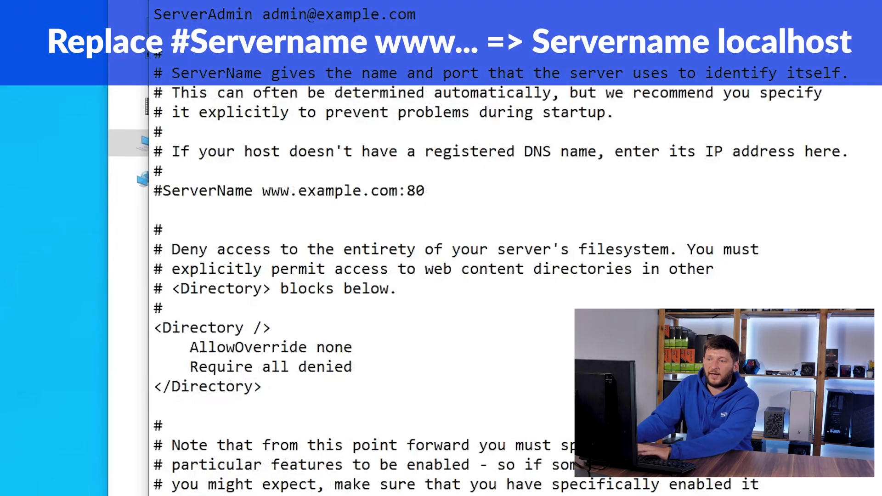
key("BackSpace")
key("End")
key("ctrl+shift+Left")
key("ctrl+shift+Left")
key("ctrl+shift+Left")
key("ctrl+shift+Left")
key("ctrl+shift+Left")
key("ctrl+shift+Left")
key("ctrl+shift+Left")
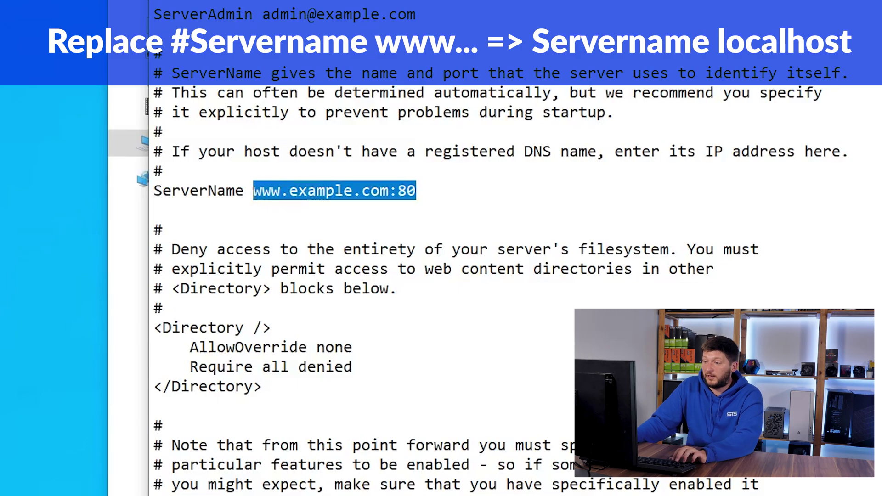
type("localhost")
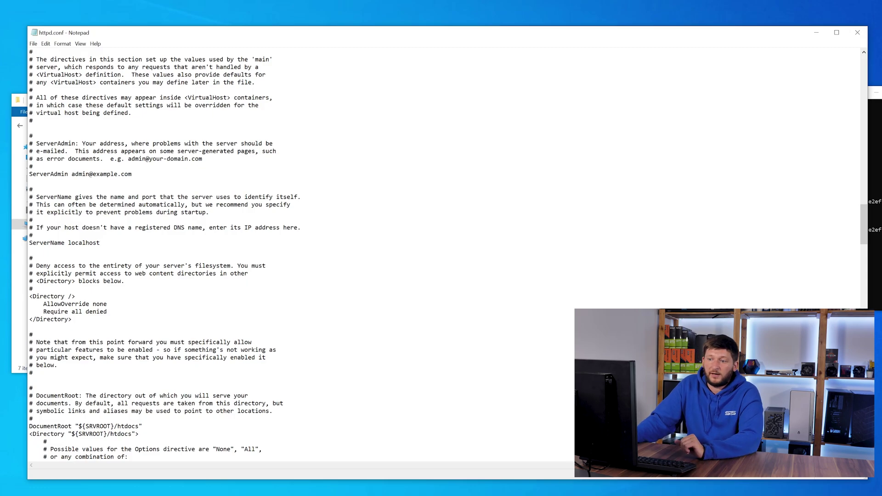
left_click(857, 33)
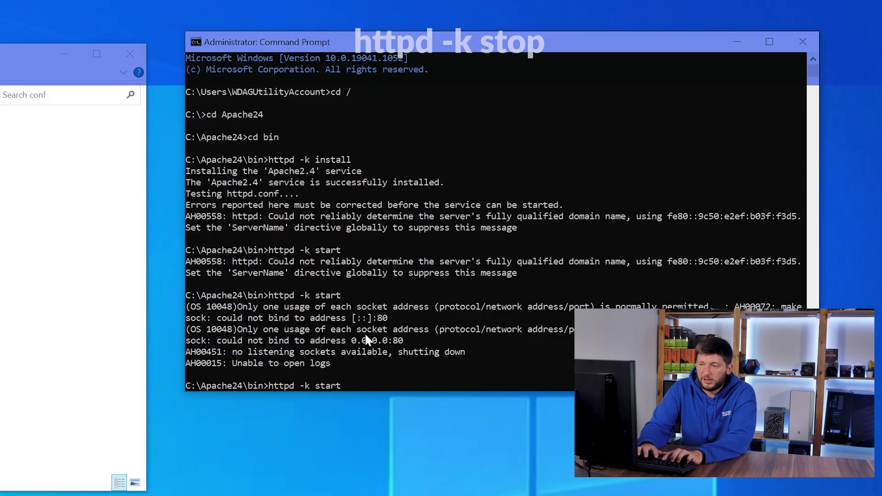
Step: Stop Apache2.4 with httpd -k stop, then start it again with httpd -k start
key("BackSpace")
key("BackSpace")
key("BackSpace")
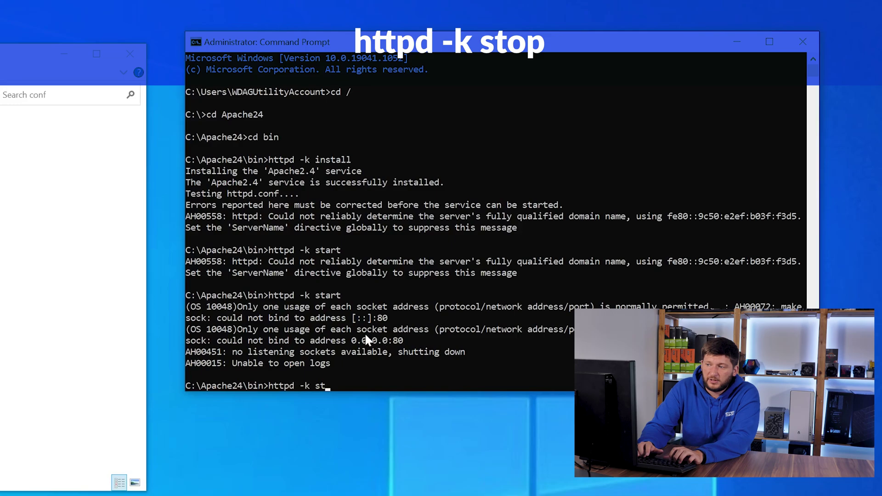
type("op")
key("Return")
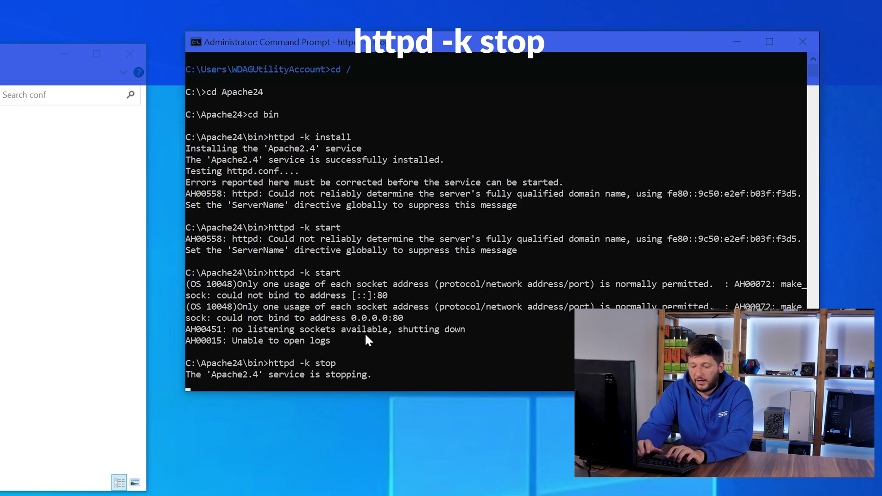
key("Up")
key("Up")
key("Return")
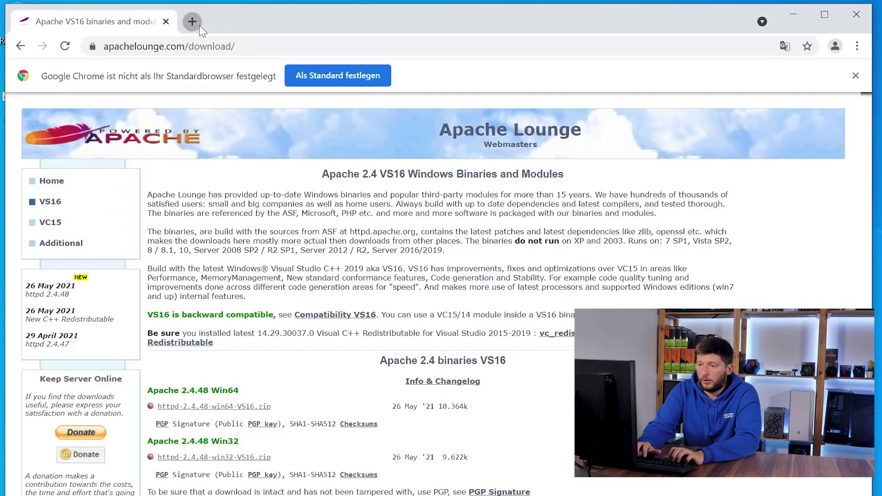
Step: Load localhost in a new tab to see Apache's test page, then mark the VS16 x64 Thread Safe build
left_click(200, 26)
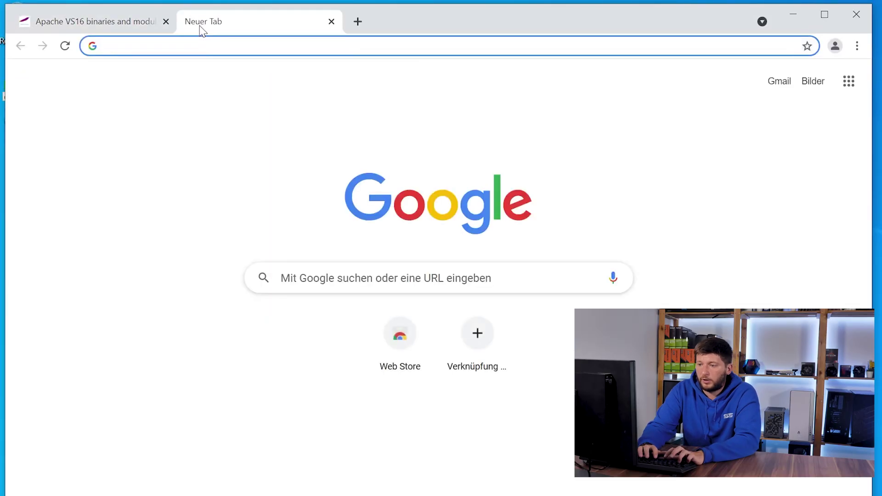
type("localhost")
key("Return")
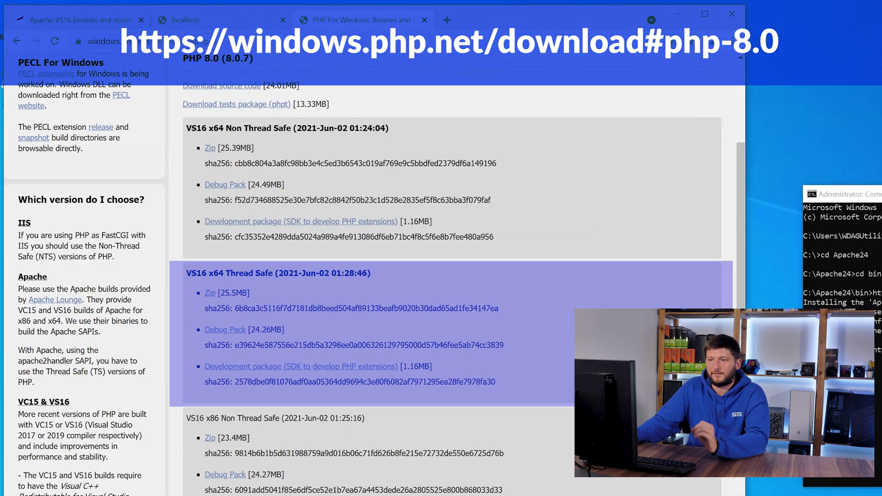
left_click_drag(186, 273, 508, 398)
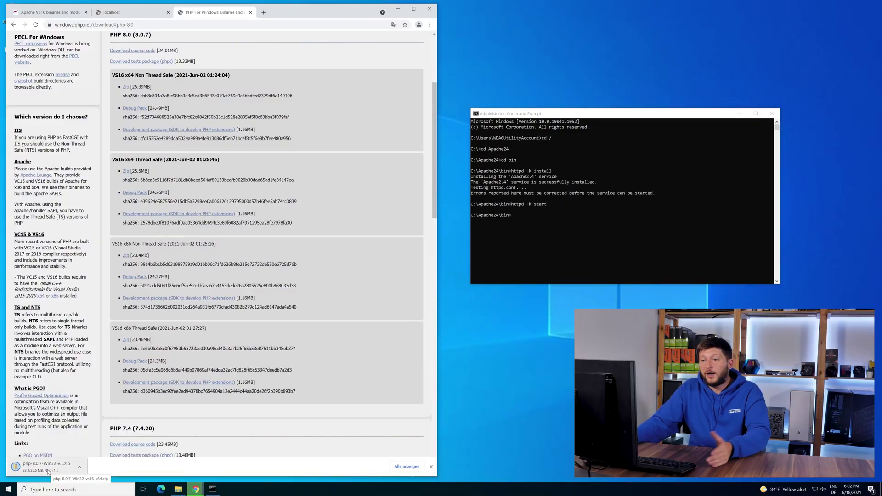
Step: Open the downloaded PHP 8.0.7 zip and place it beside a C:\ window
left_click(48, 472)
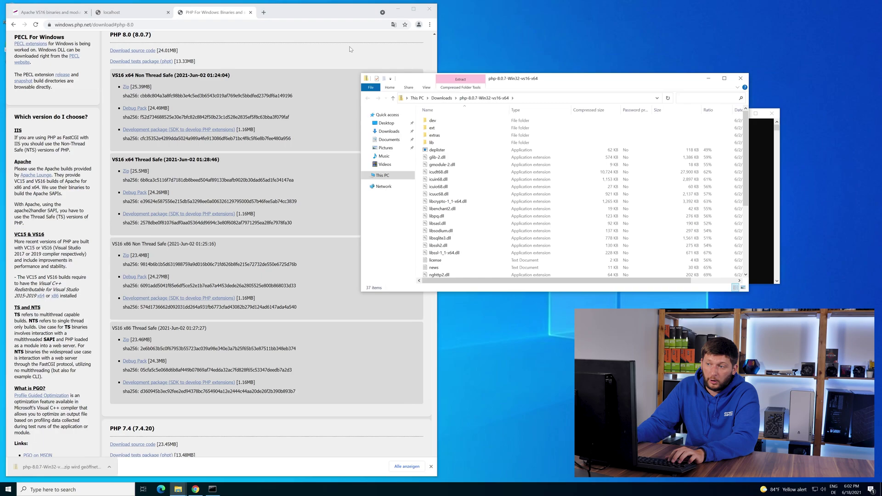
left_click(398, 9)
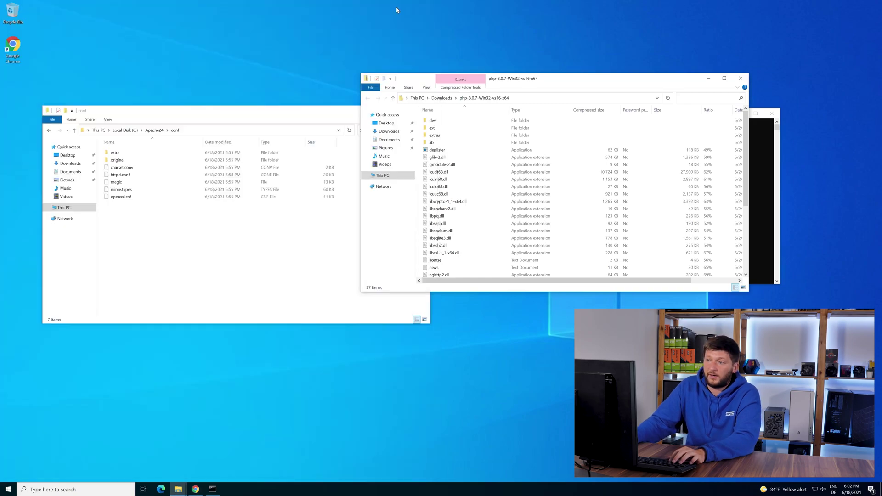
left_click(125, 131)
left_click_drag(149, 112, 129, 87)
left_click(516, 81)
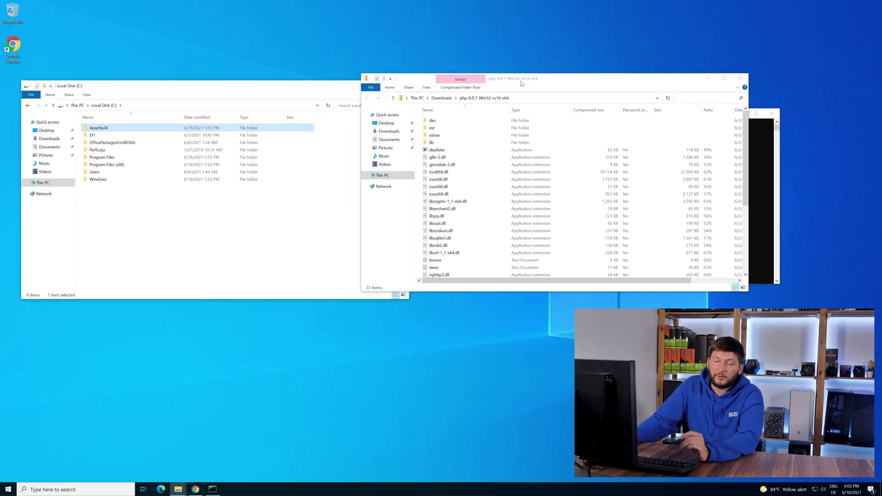
left_click_drag(516, 81, 576, 85)
left_click(104, 208)
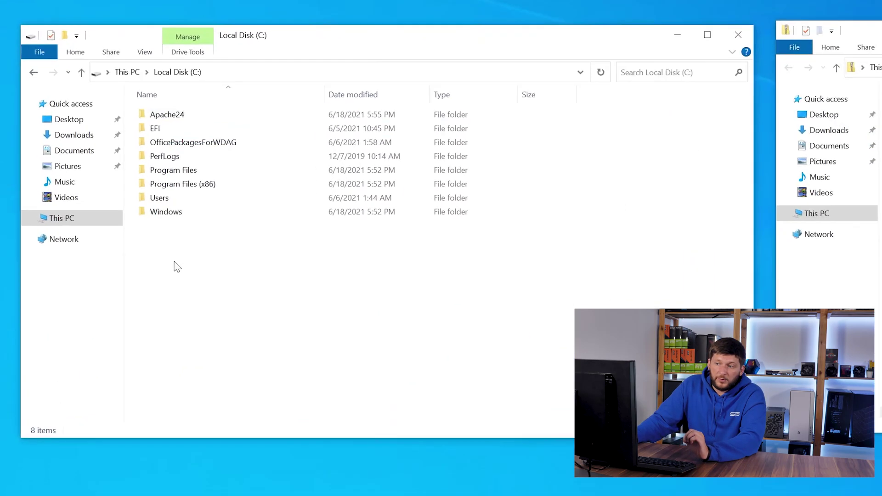
Step: Create a php folder in C:\ and extract all zip contents into it
right_click(103, 206)
mouse_move(118, 281)
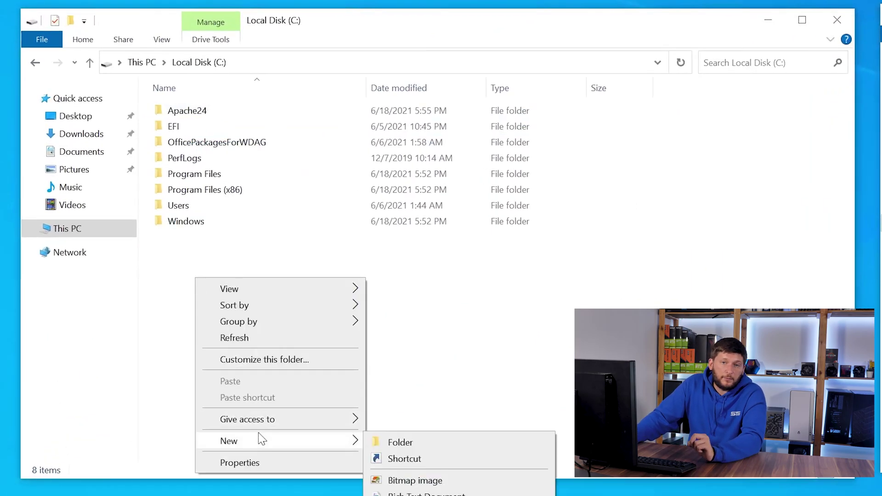
left_click(399, 442)
type("php")
key("Return")
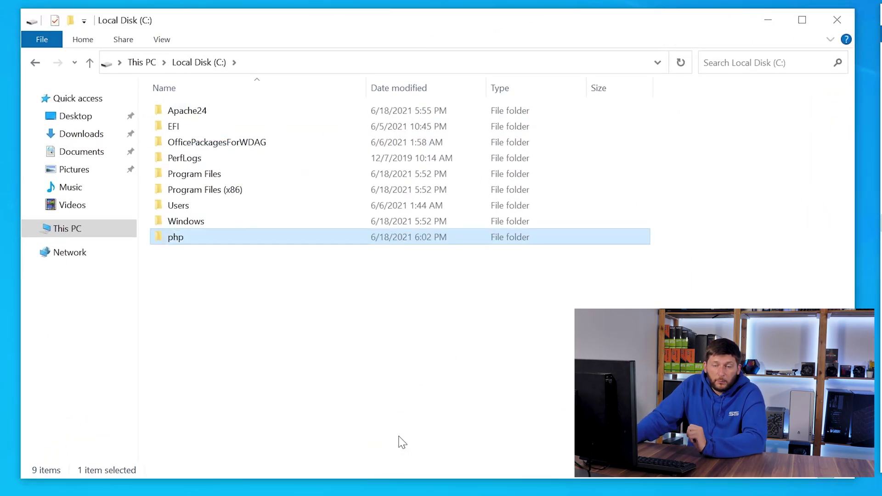
double_click(328, 240)
key("ctrl+a")
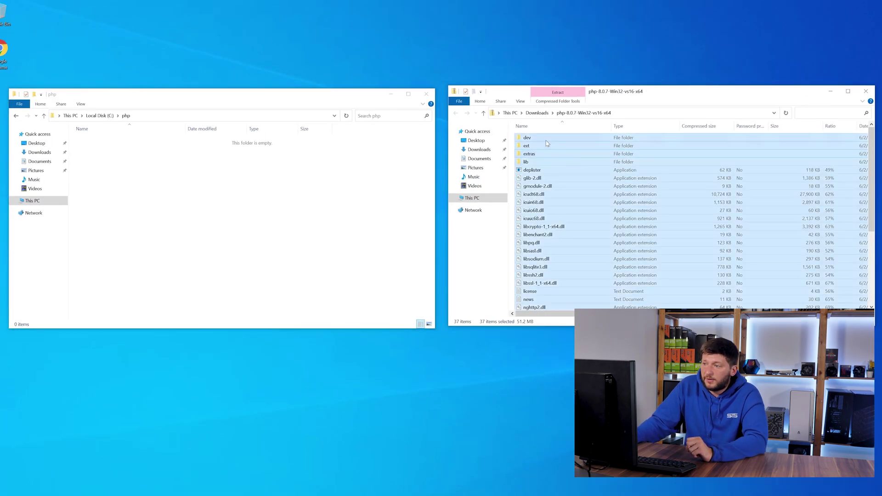
left_click_drag(529, 140, 257, 208)
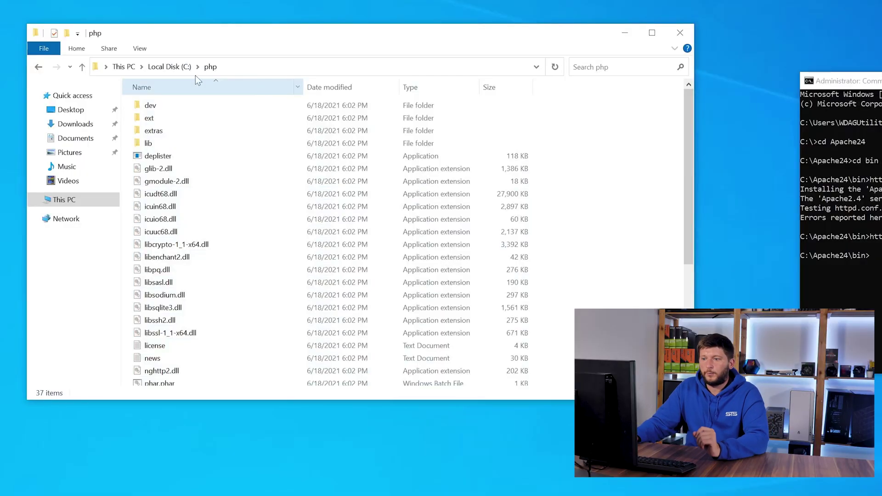
Step: Open C:\Apache24\conf\httpd.conf in Notepad
left_click(178, 69)
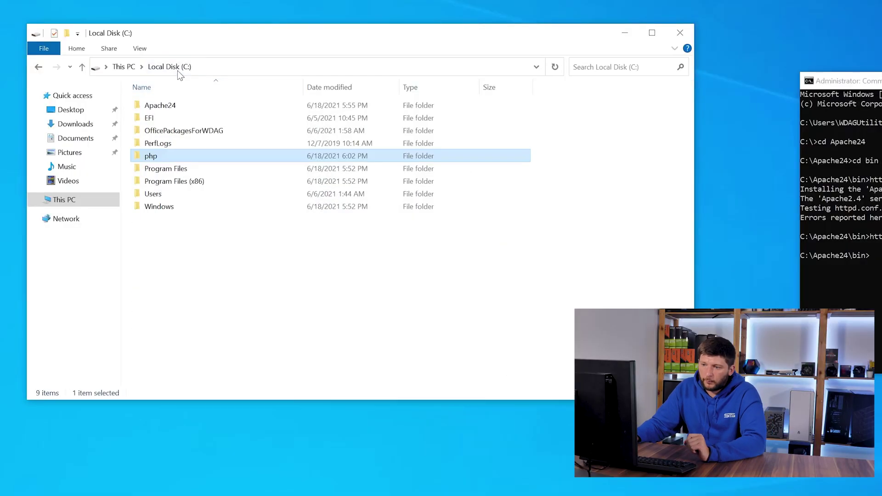
double_click(171, 106)
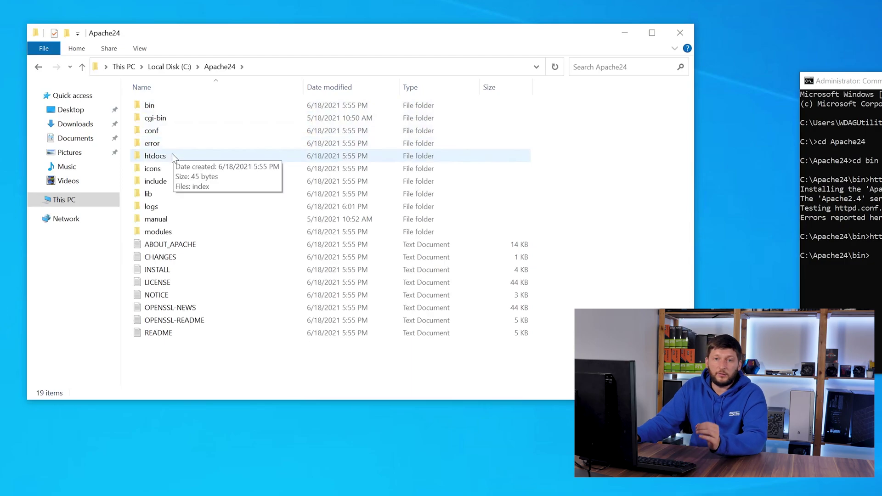
double_click(166, 131)
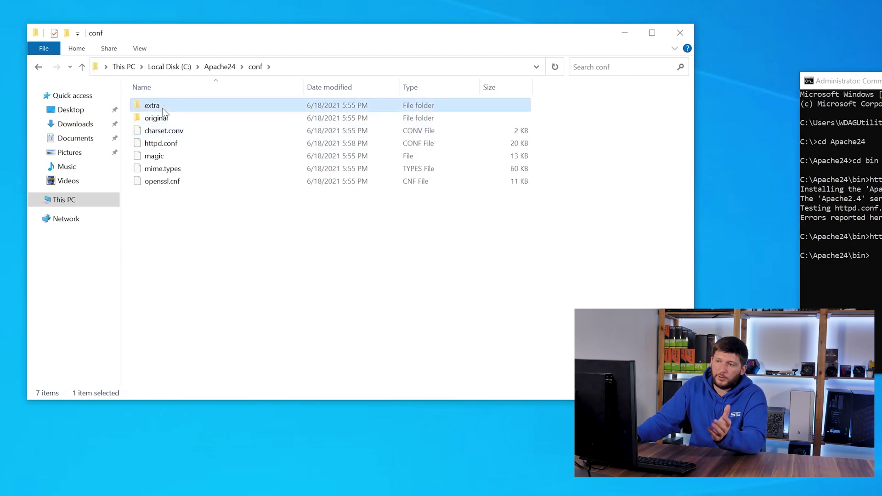
left_click(173, 145)
right_click(173, 147)
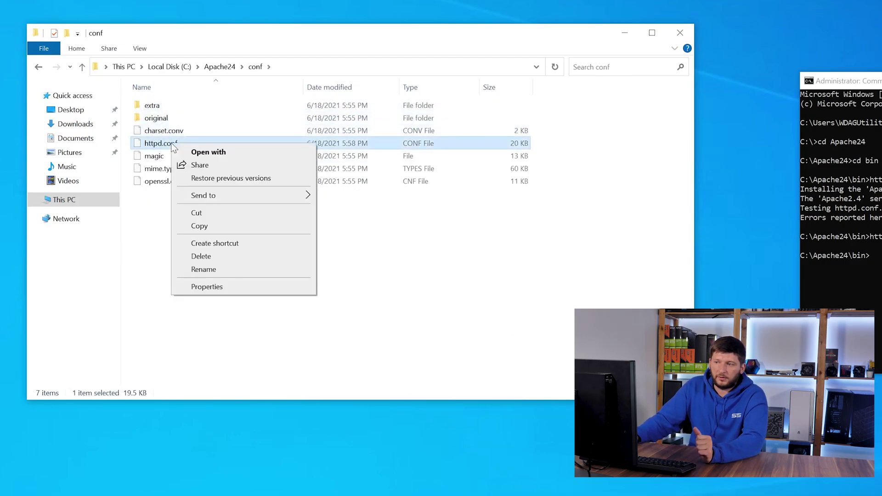
left_click(200, 153)
left_click(692, 143)
left_click(788, 239)
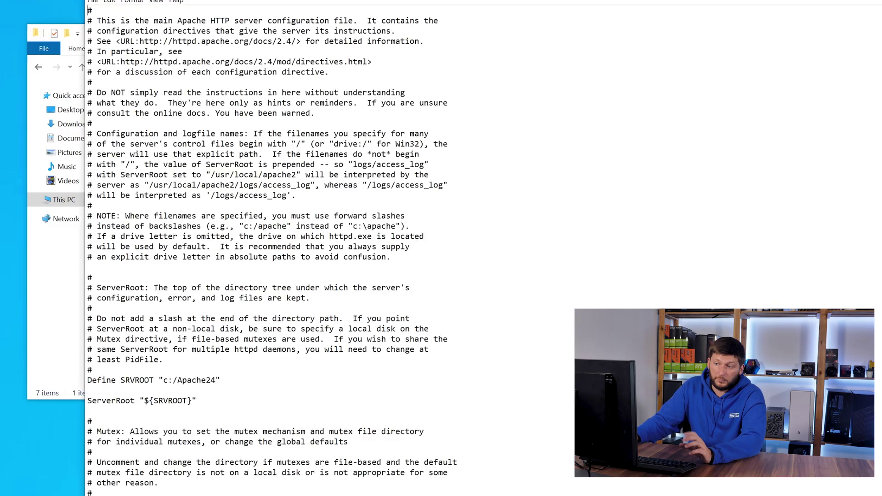
Step: Paste the PHP LoadModule configuration lines above the <IfModule unixd_module> section
scroll(294, 248, "down", 8)
scroll(294, 248, "down", 20)
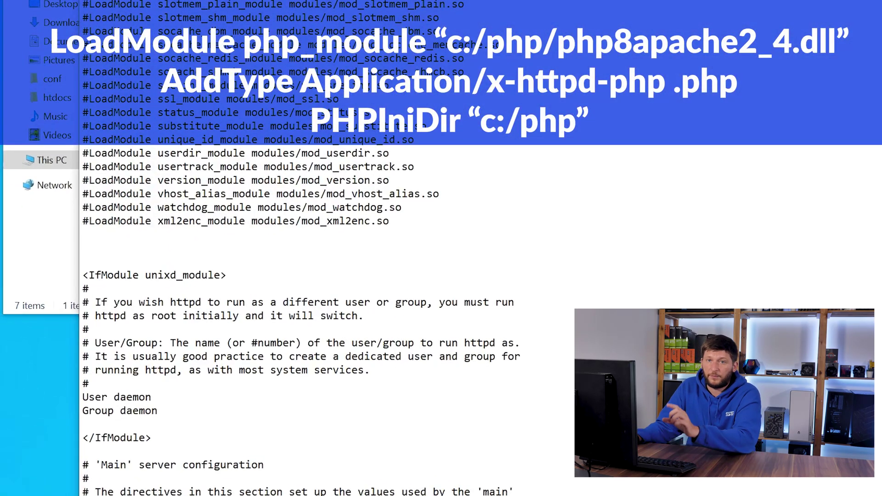
type("LoadModule php_module \"c:/php/php8apache2_4.dll\" AddType application/x-httpd-php .php PHPIniDir \"c:/php\"")
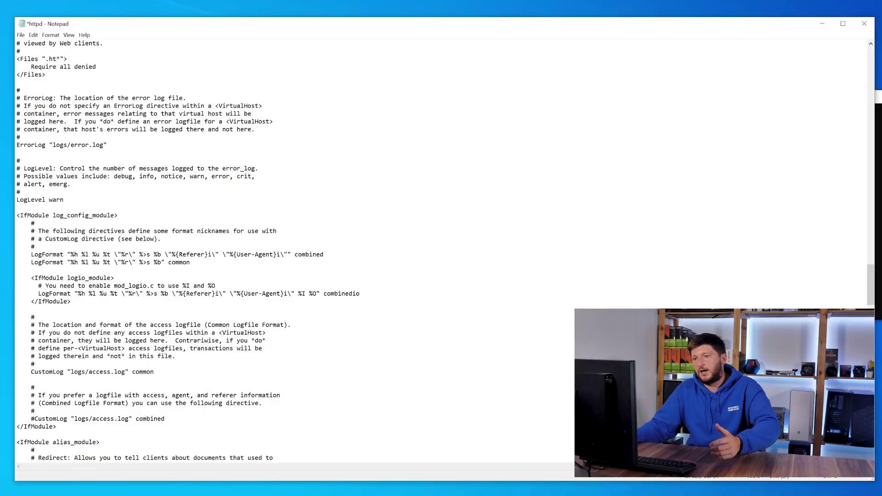
Step: Put index.php before index.html on the DirectoryIndex line and close the saved file
scroll(441, 251, "up", 13)
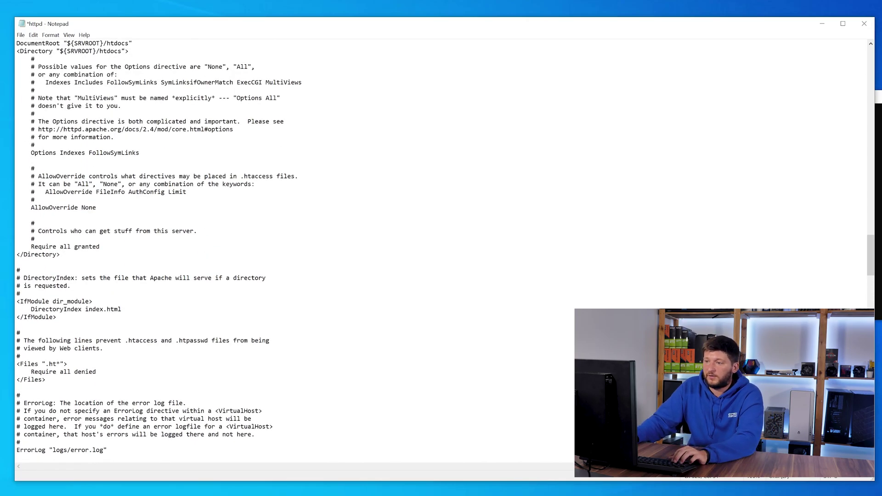
left_click_drag(16, 301, 56, 317)
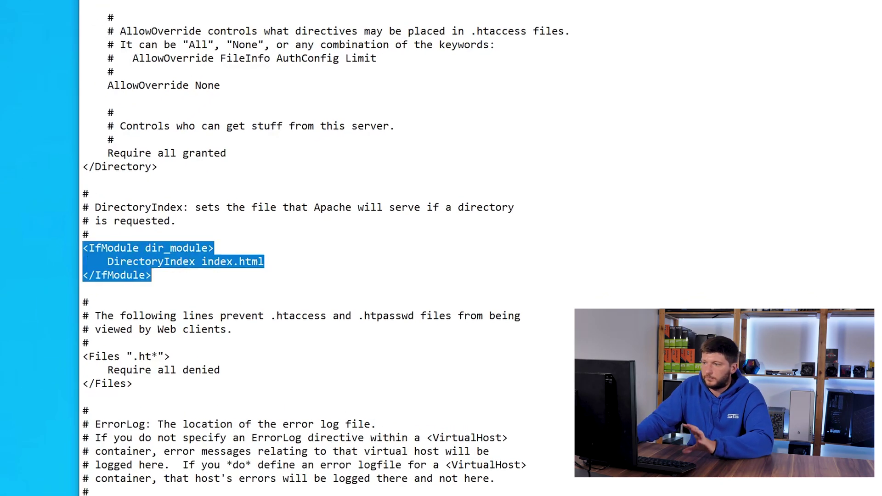
left_click(201, 262)
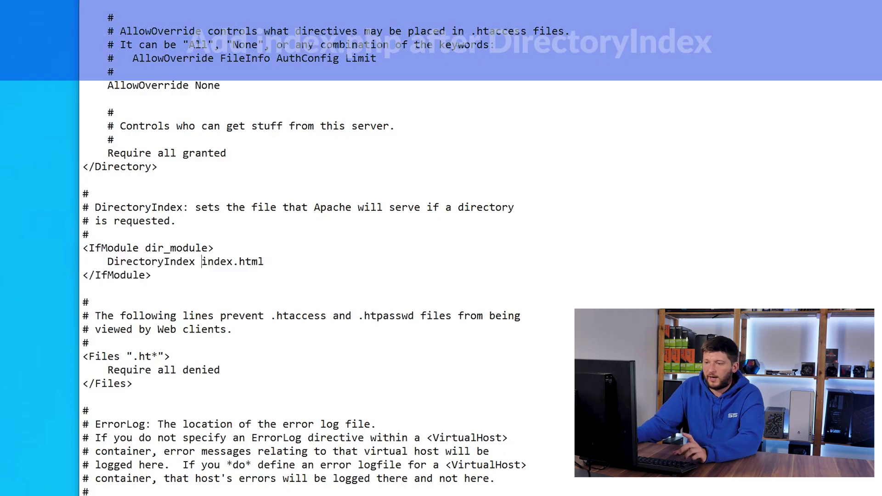
type("index.php")
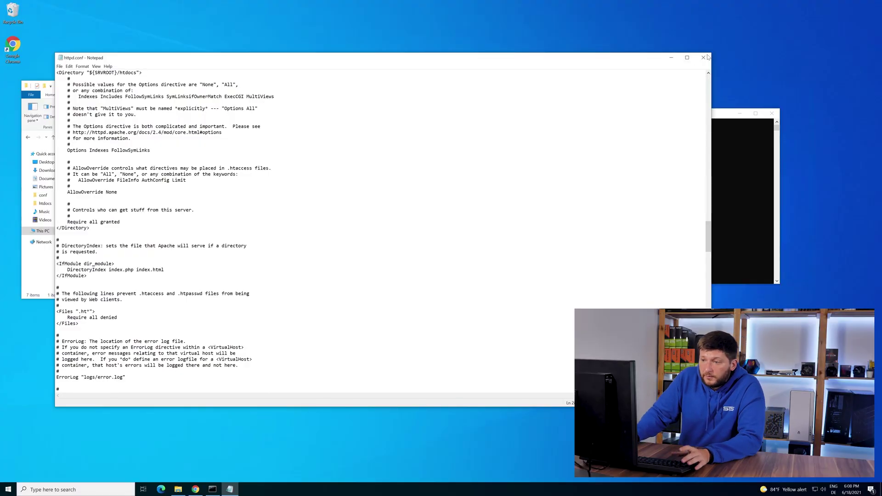
left_click(704, 57)
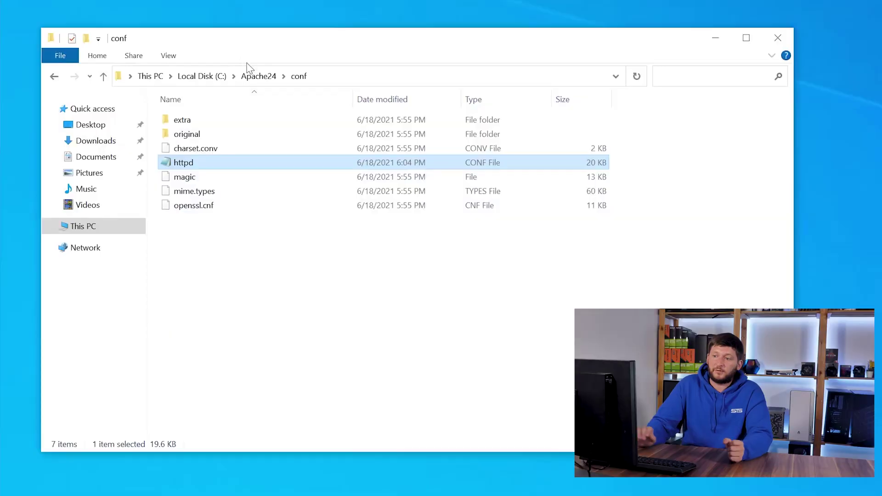
Step: Go to Apache24\htdocs and delete the old index file
left_click(255, 78)
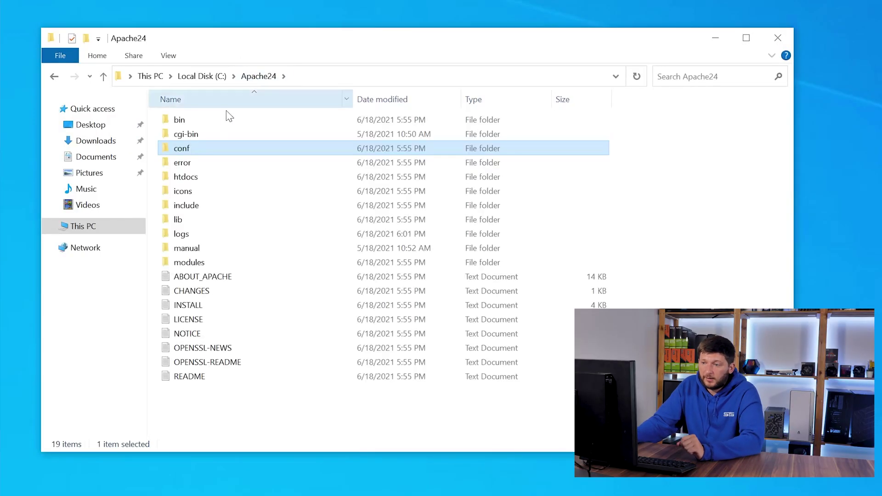
left_click(193, 180)
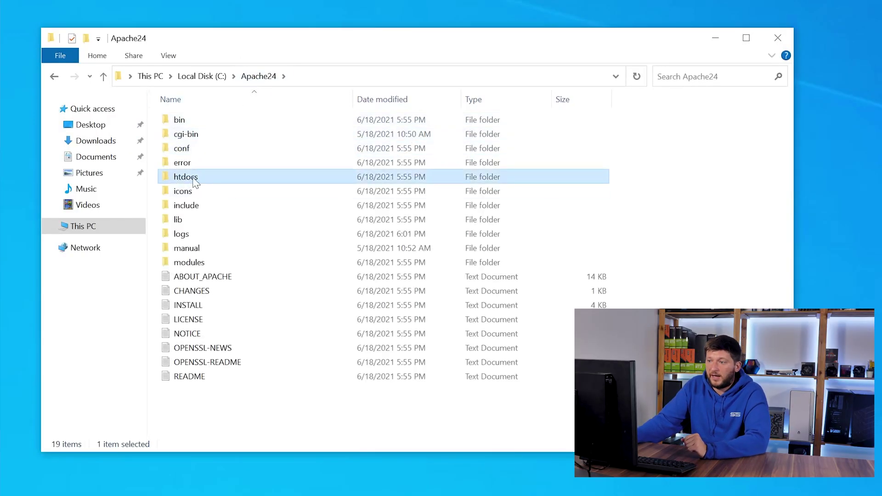
double_click(197, 180)
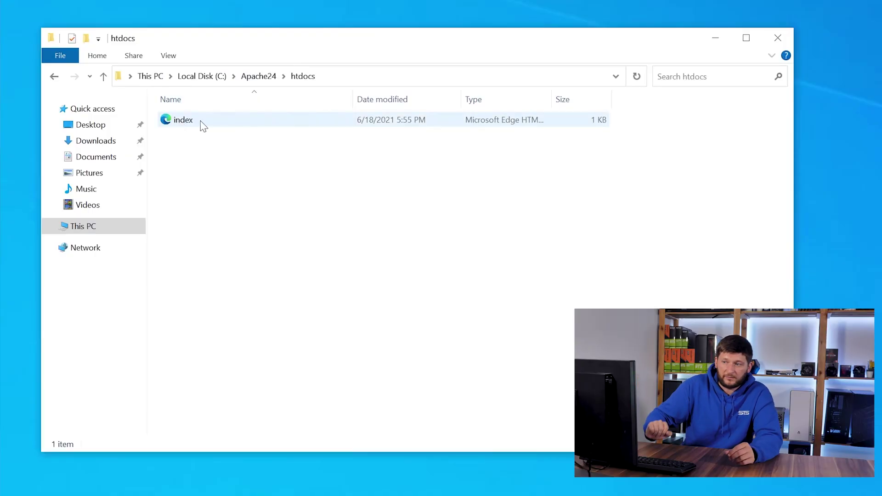
left_click(202, 125)
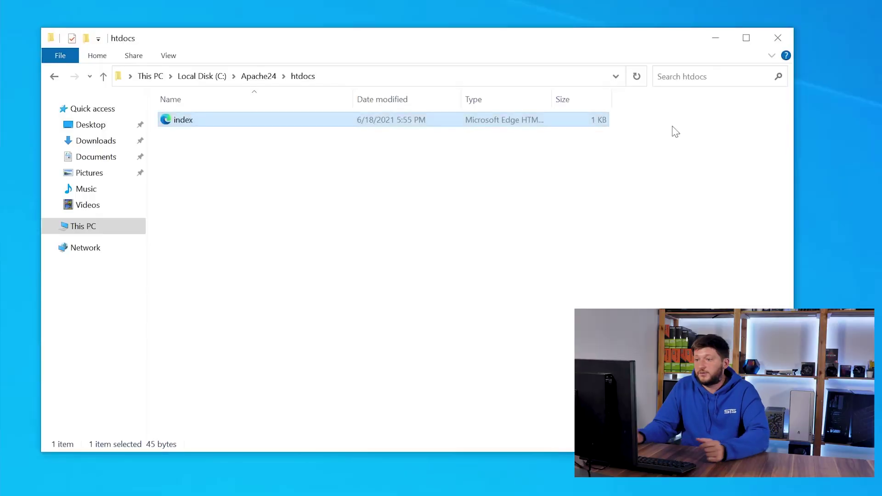
left_click(671, 132)
right_click(184, 122)
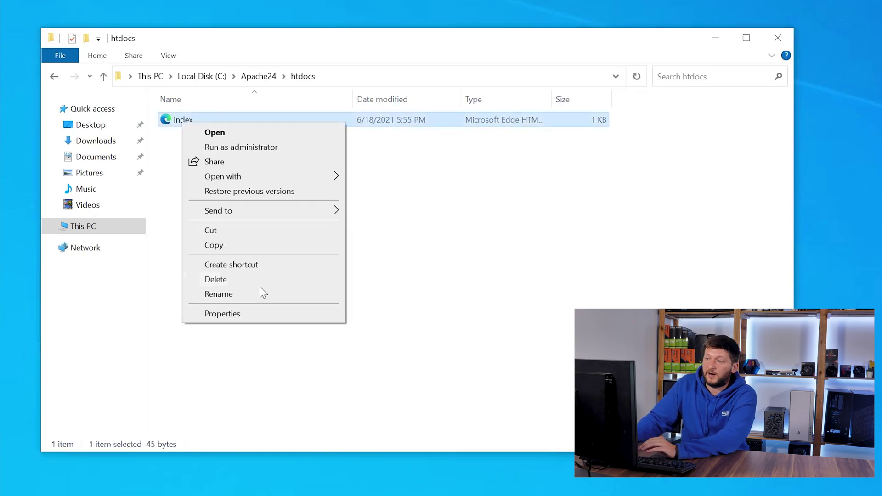
left_click(256, 277)
Step: Create a new text document in htdocs named index
right_click(213, 179)
mouse_move(294, 340)
left_click(422, 404)
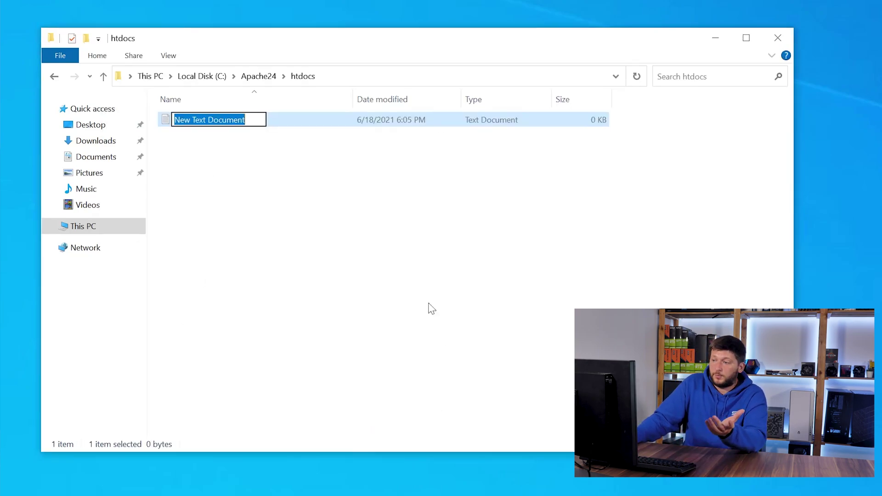
double_click(169, 56)
type("index")
key("Return")
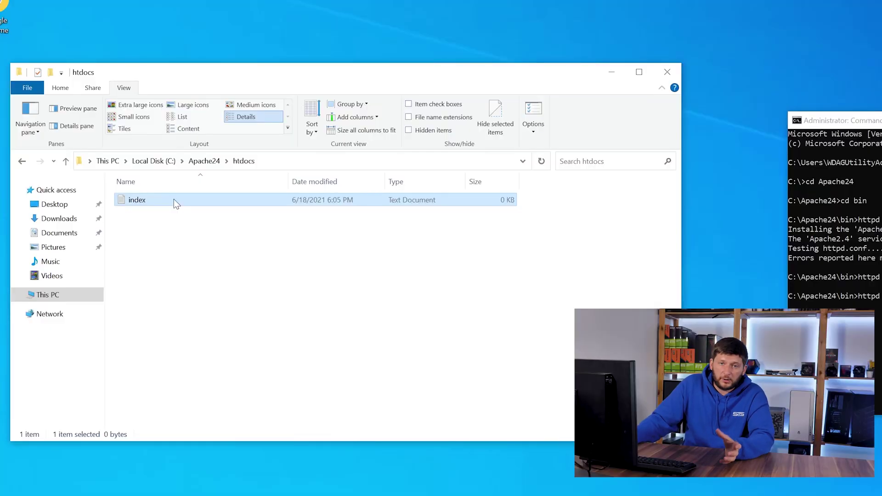
Step: Show file name extensions and rename the file to index.php, accepting the warning
left_click(442, 117)
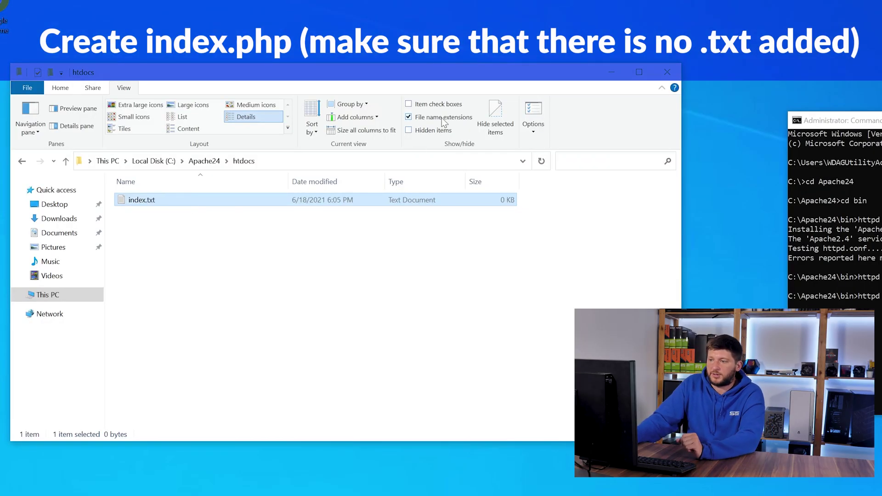
left_click(155, 200)
type("php")
key("Return")
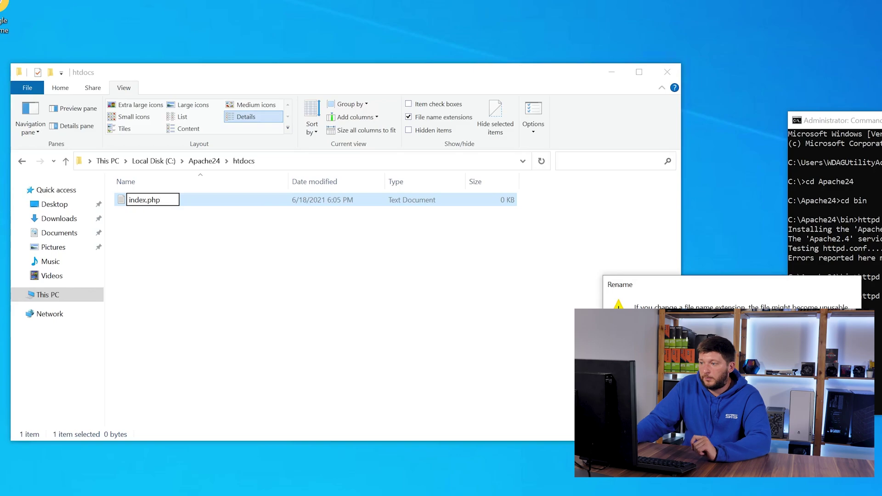
key("Return")
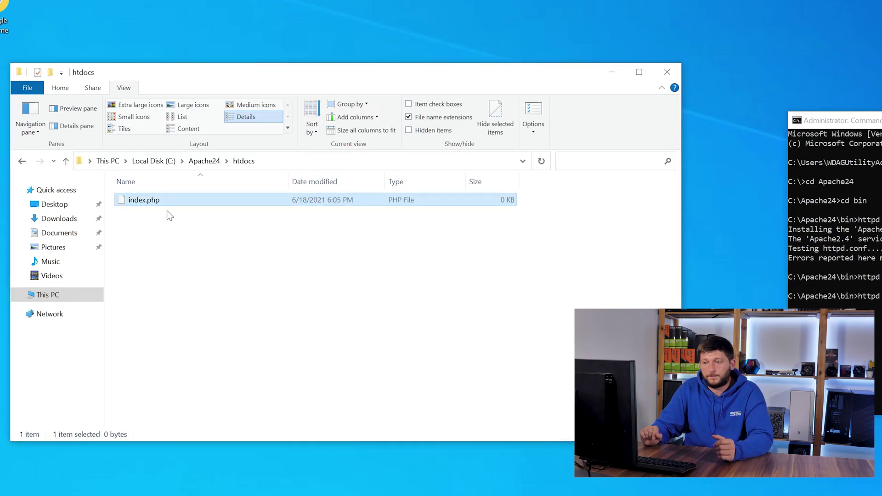
Step: Open index.php in Notepad and begin typing the <? PHP tag
right_click(137, 201)
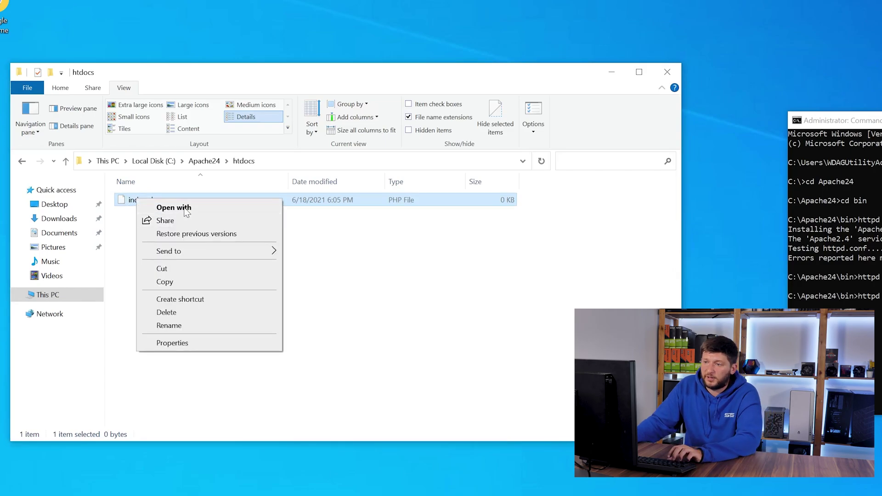
left_click(166, 205)
left_click(673, 185)
double_click(680, 219)
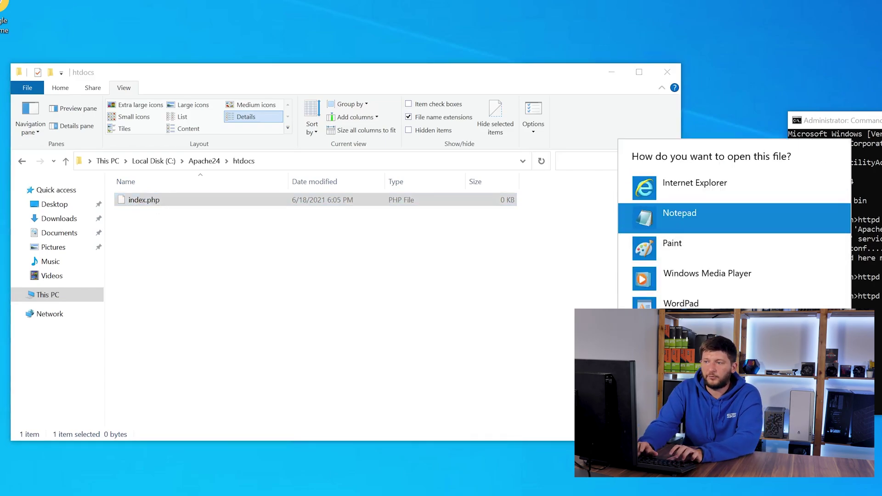
type("<?php")
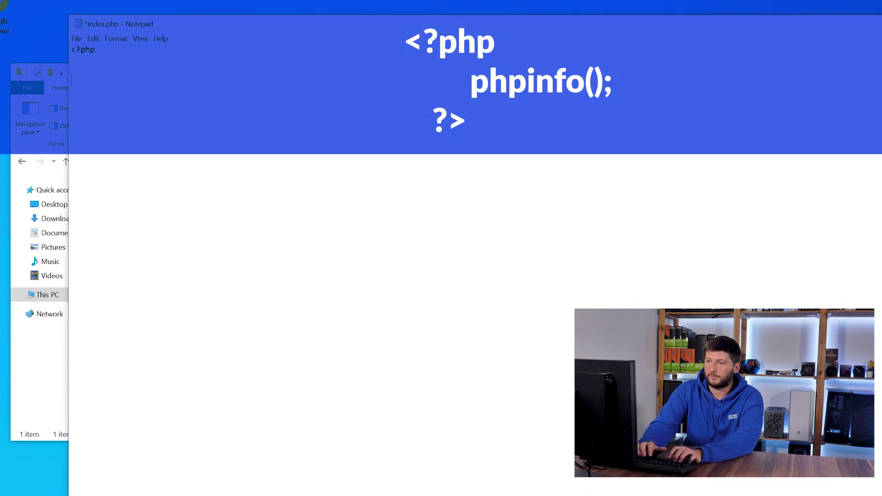